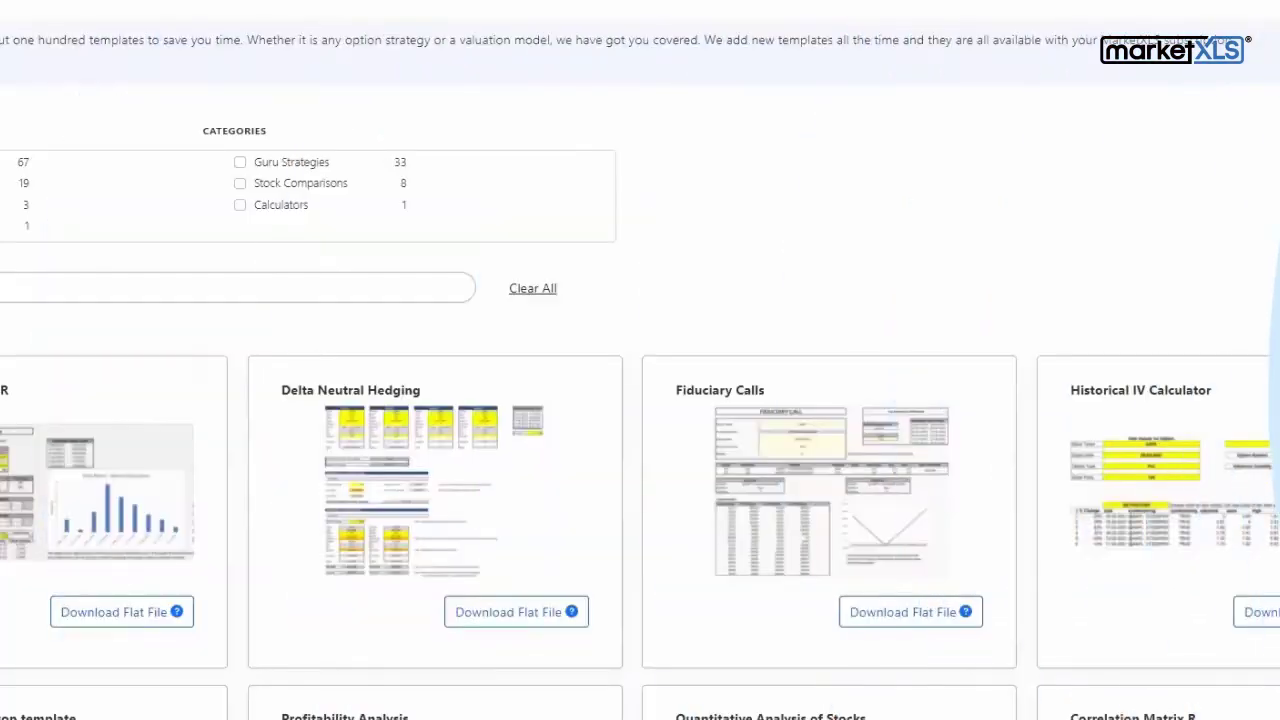
Switch from the template gallery to the Options Selection For Rollover Any Stock workbook in Excel and show the MarketXLS commands
scroll(1139, 427, "down", 2)
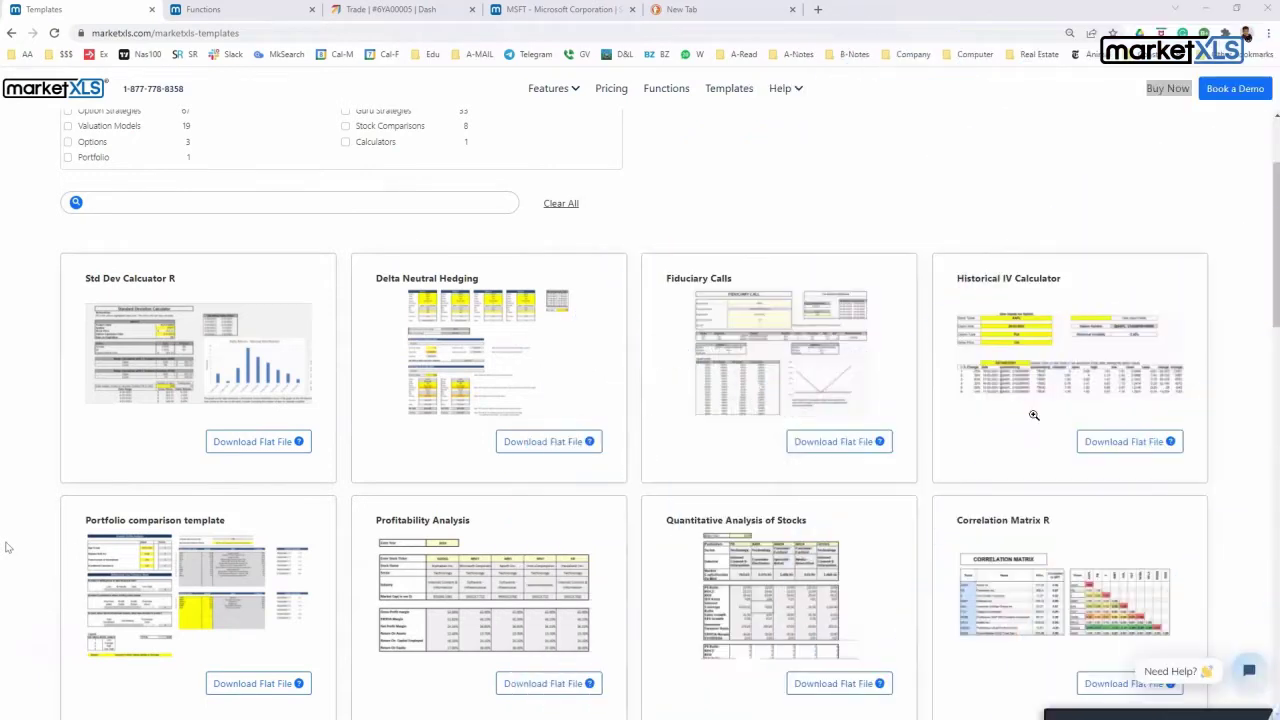
key("alt+Tab")
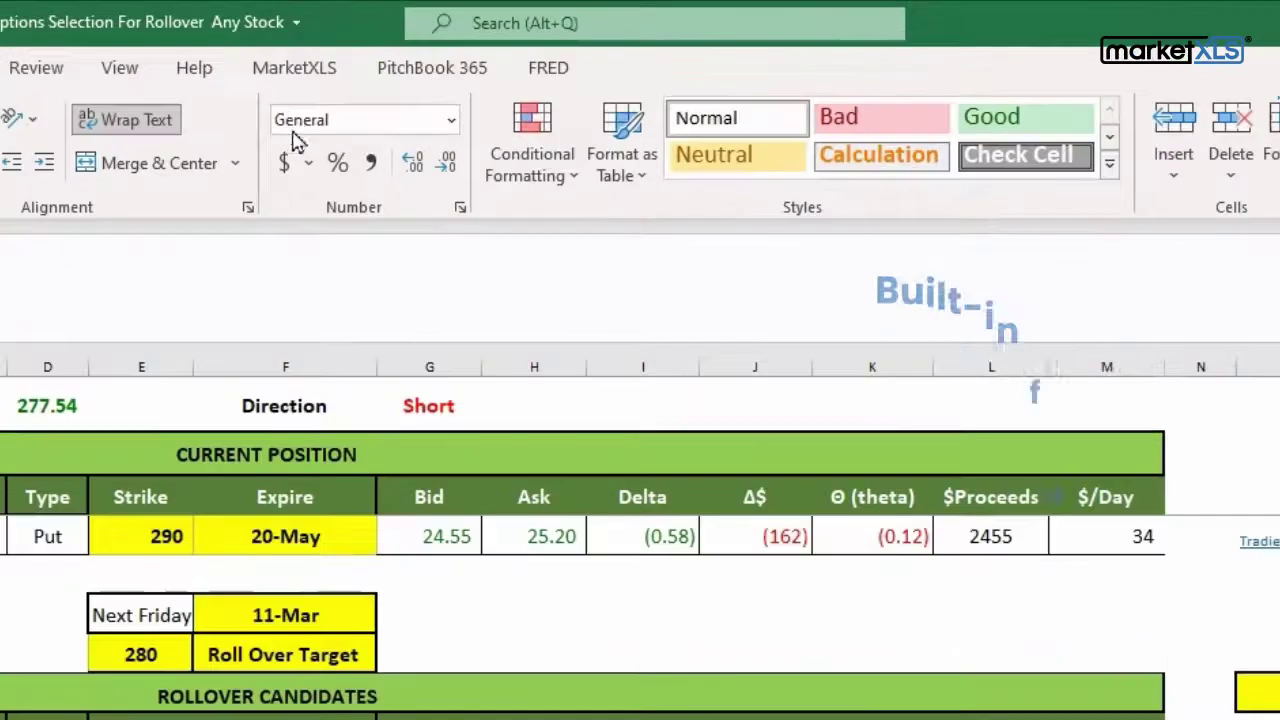
left_click(294, 67)
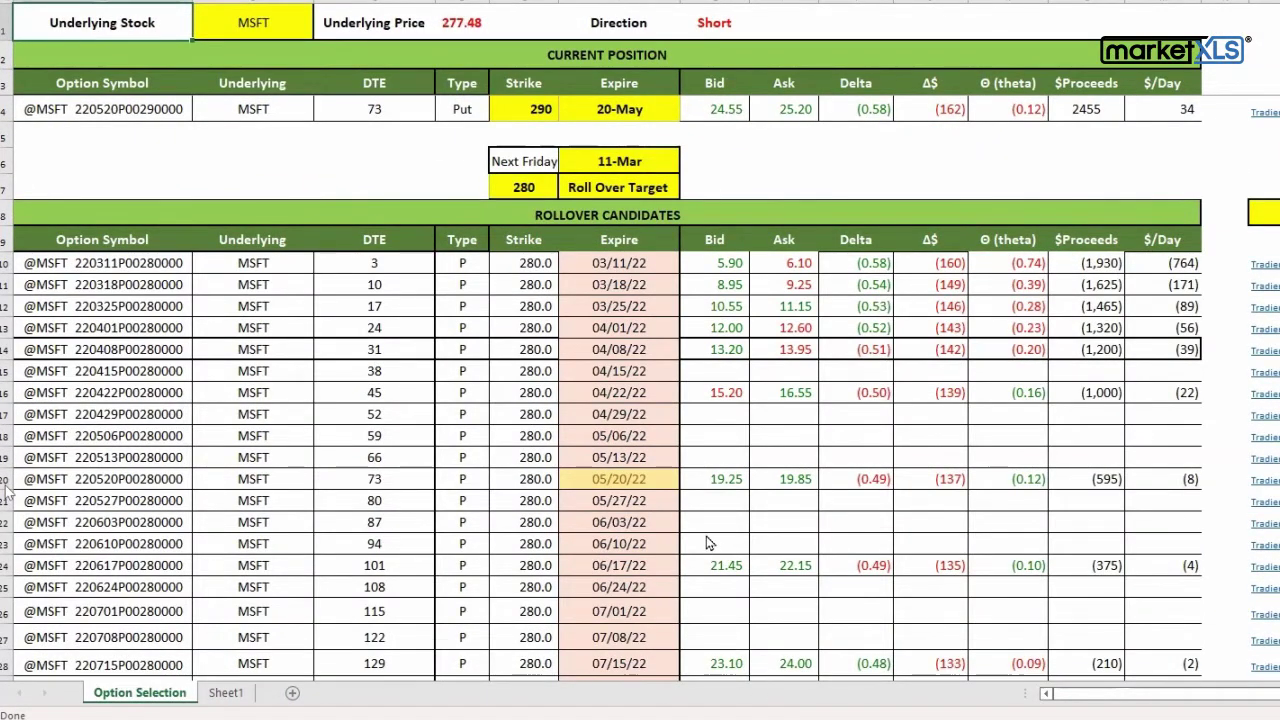
Switch to the MarketXLS Templates page in Chrome and look through the categories and available templates
key("alt+Tab")
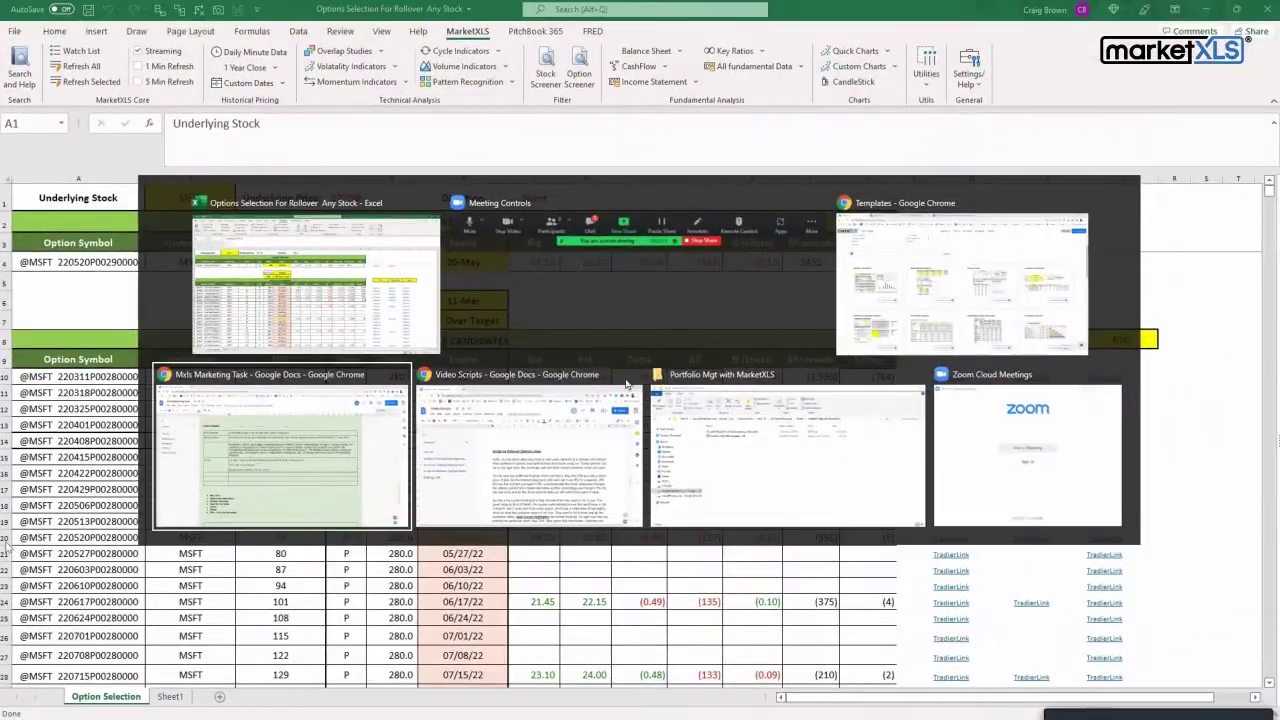
key("alt+Tab")
key("alt+Tab")
key("alt+shift+Tab")
key("alt+shift+Tab")
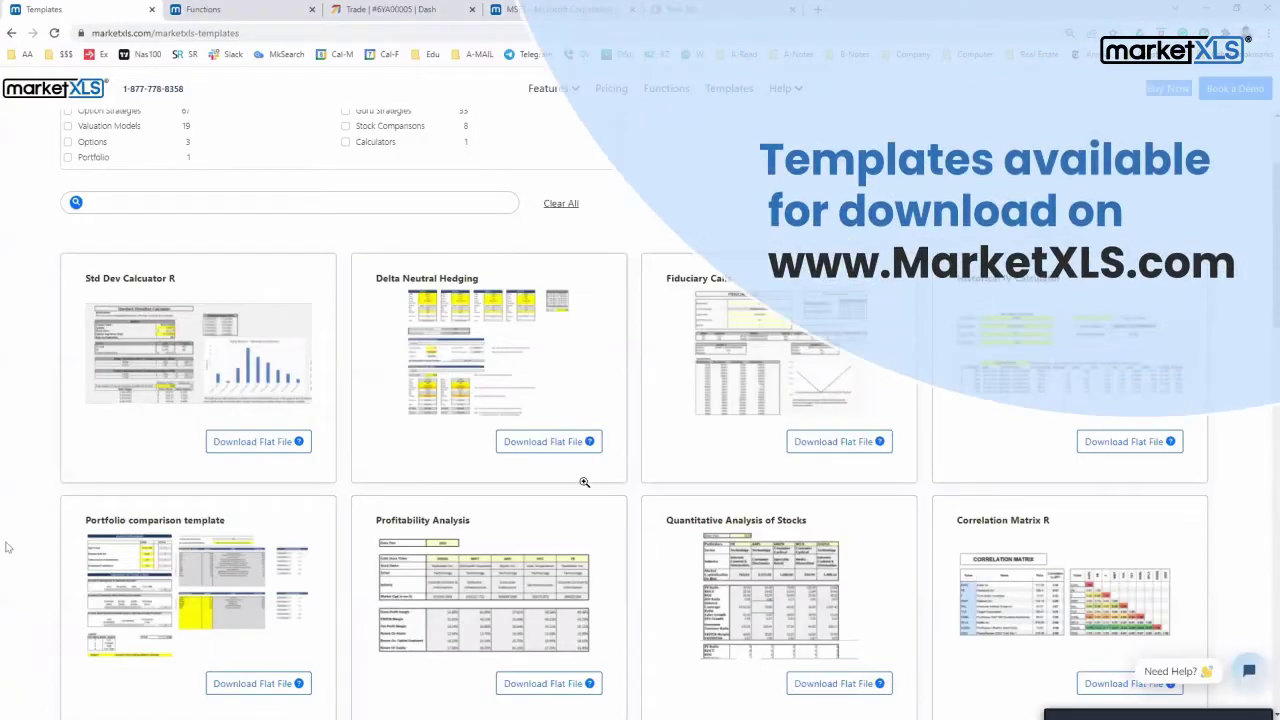
scroll(580, 450, "up", 1)
scroll(581, 514, "up", 1)
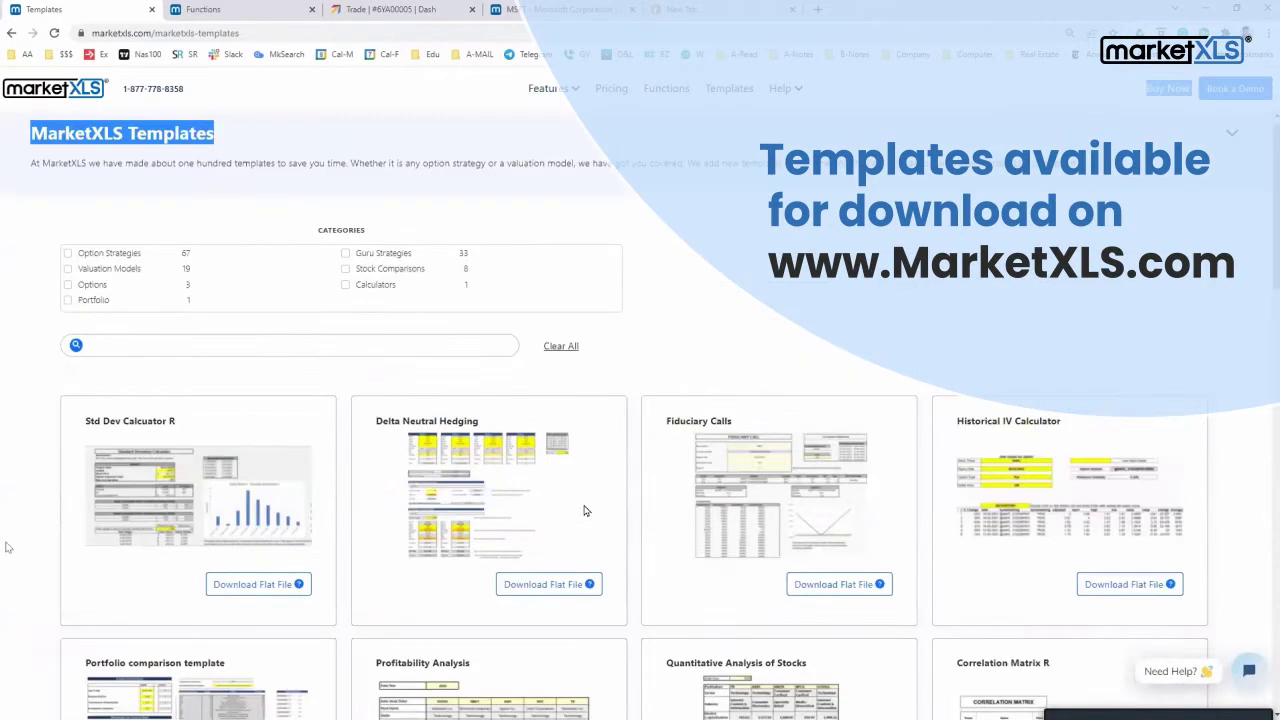
scroll(620, 420, "up", 1)
scroll(660, 336, "down", 1)
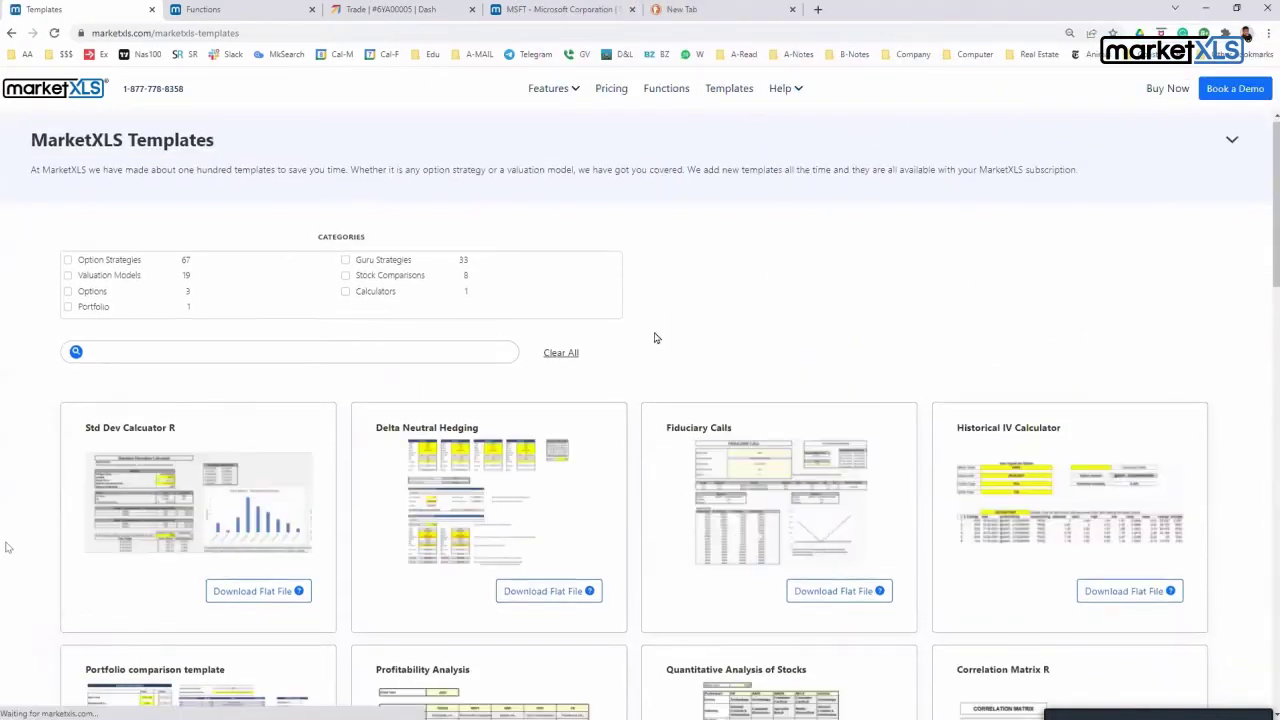
scroll(655, 338, "down", 2)
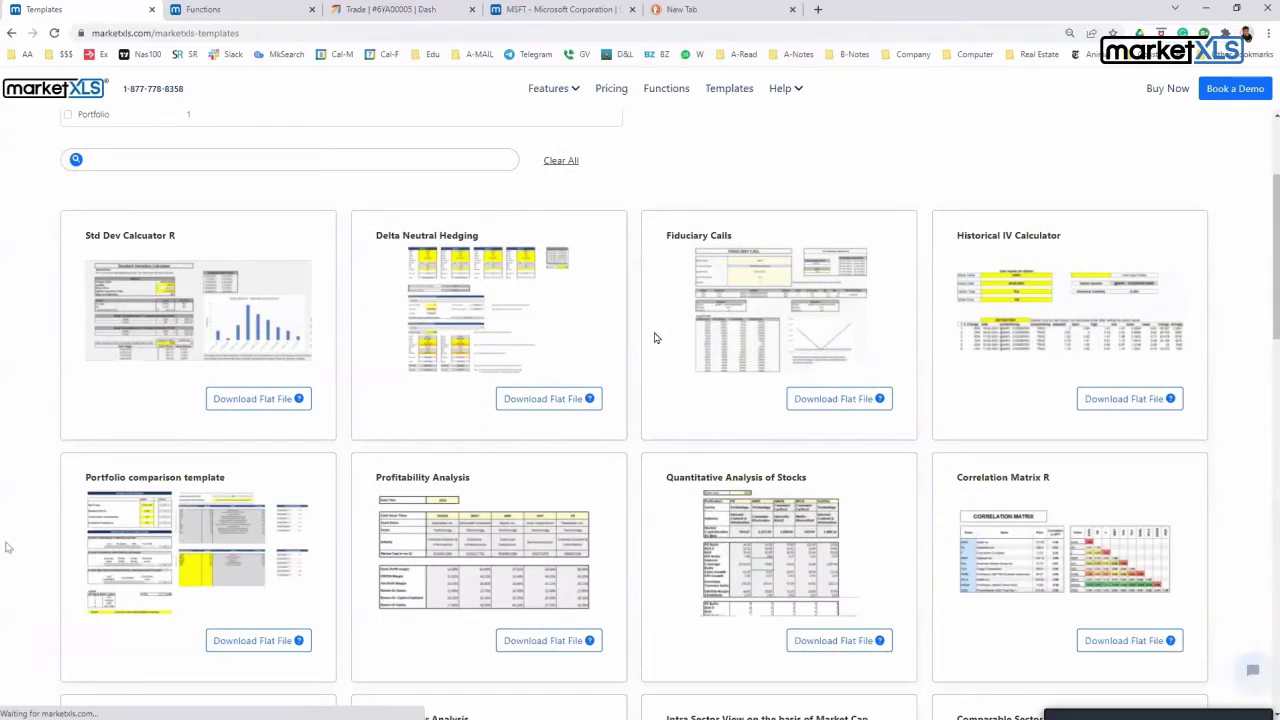
scroll(568, 300, "down", 1)
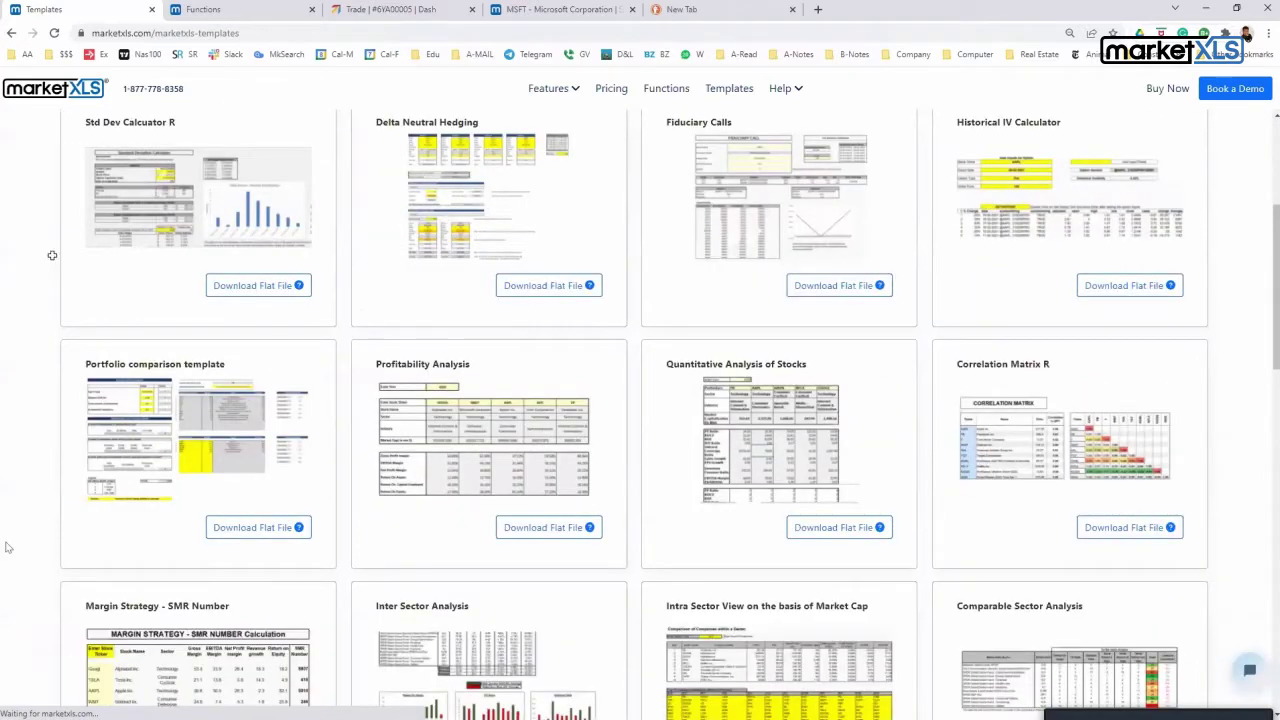
Switch back to the Excel rollover workbook and select the current position's row starting at cell A4
key("alt+Tab")
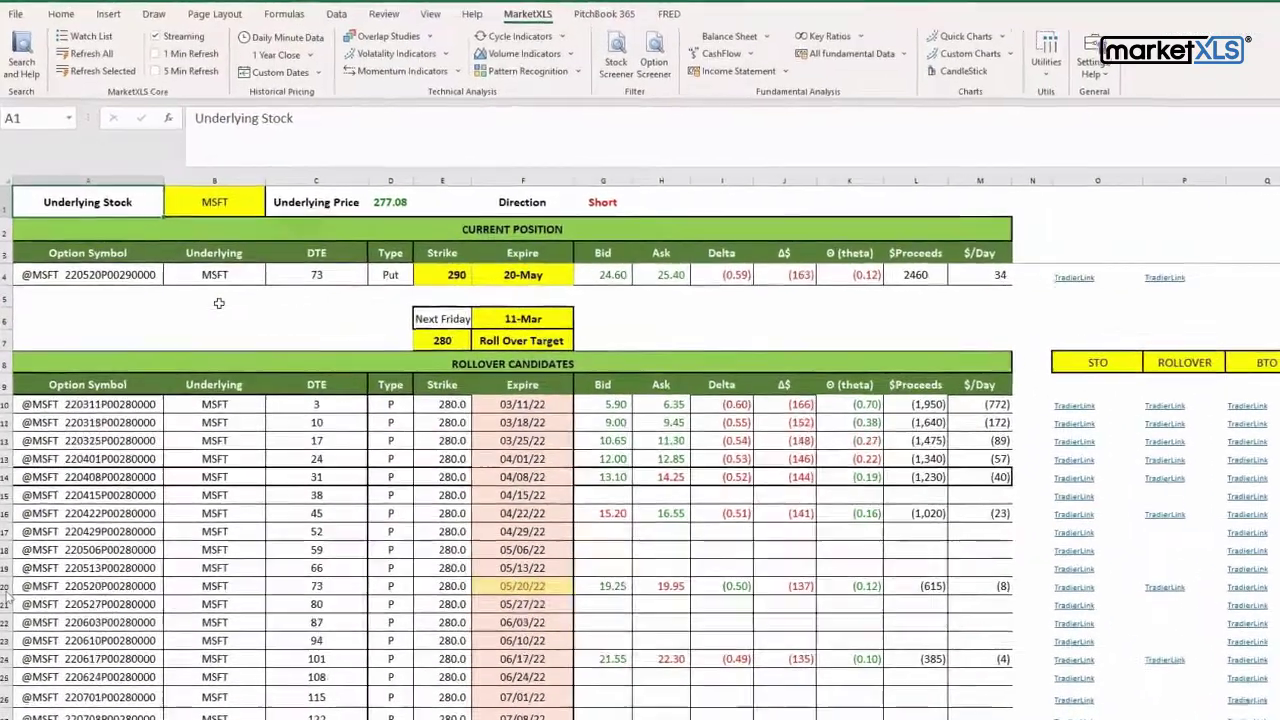
key("Down")
key("Down")
key("Down")
key("ctrl+shift+Right")
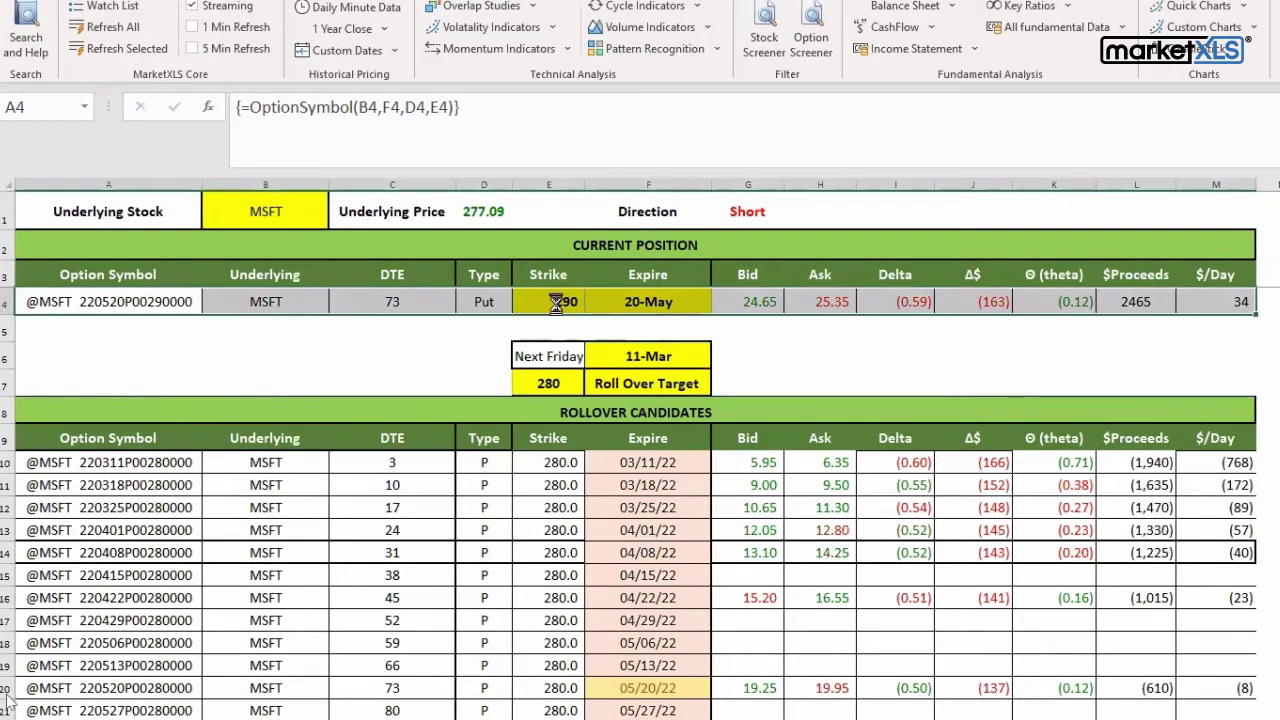
Examine the Strike and Expire input cells of the current position, E4 and F4
key("Right")
key("Right")
key("Right")
key("Right")
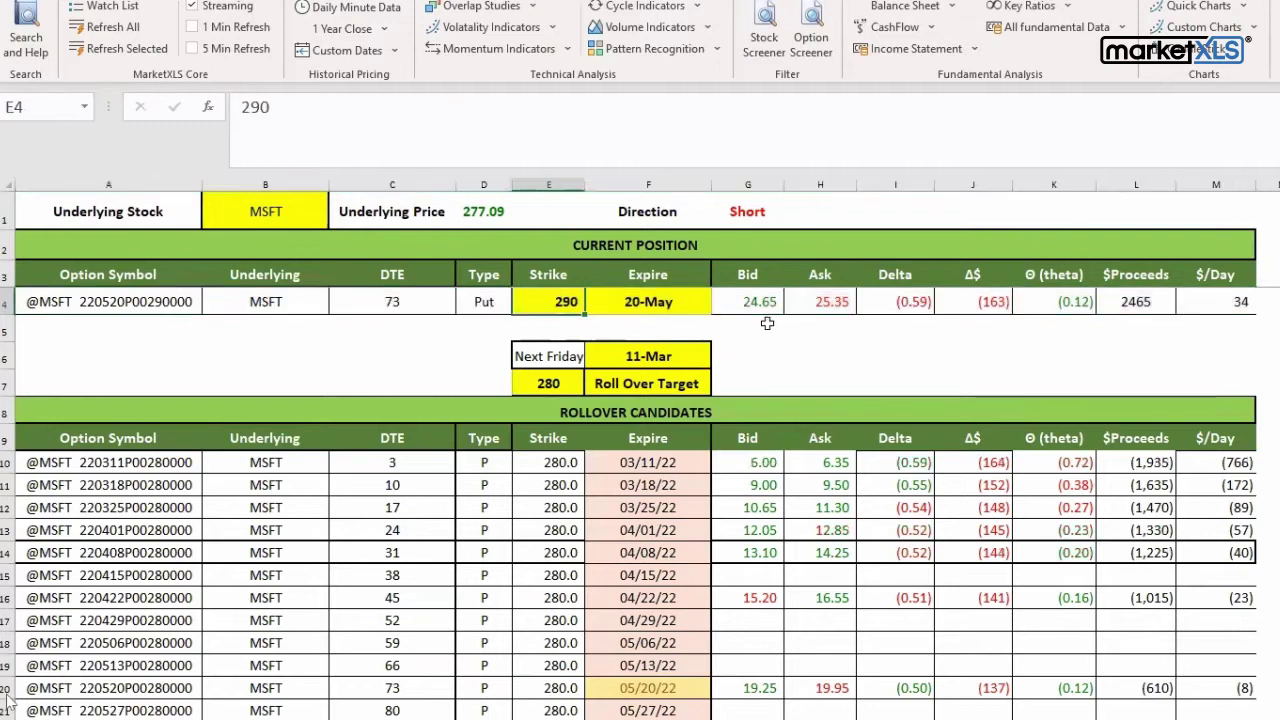
key("Right")
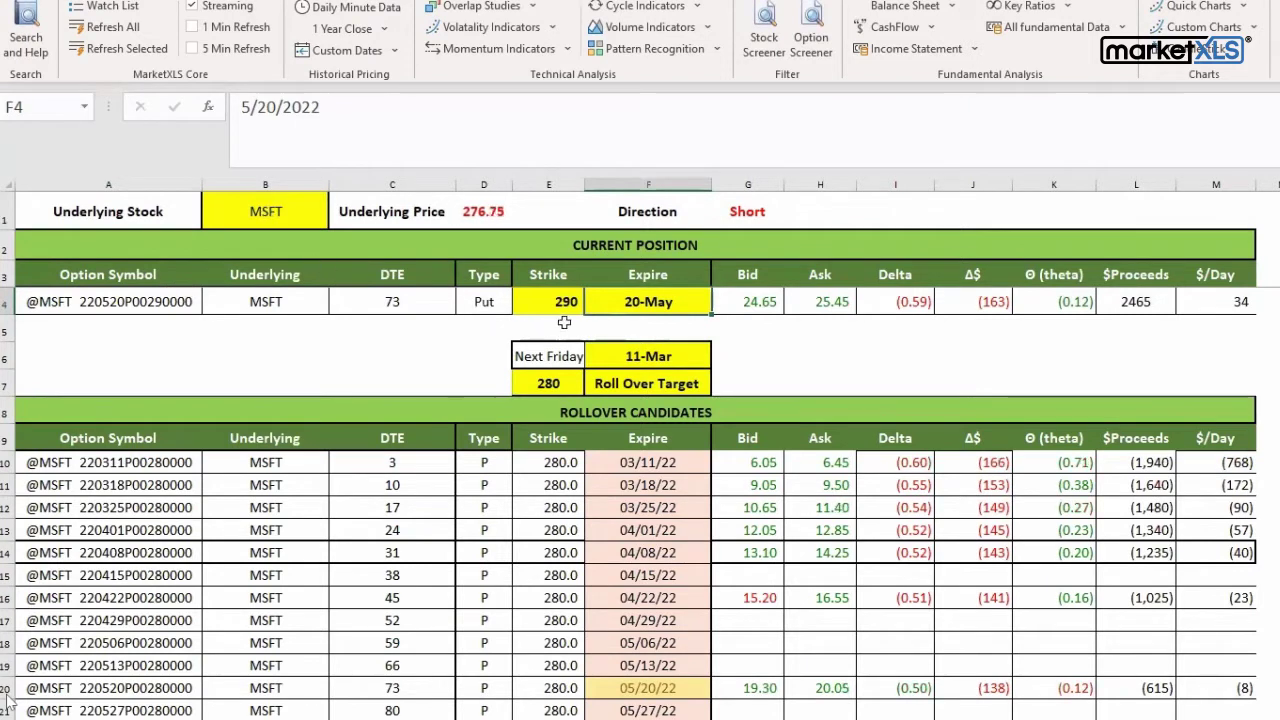
key("ctrl+Home")
left_click(635, 305)
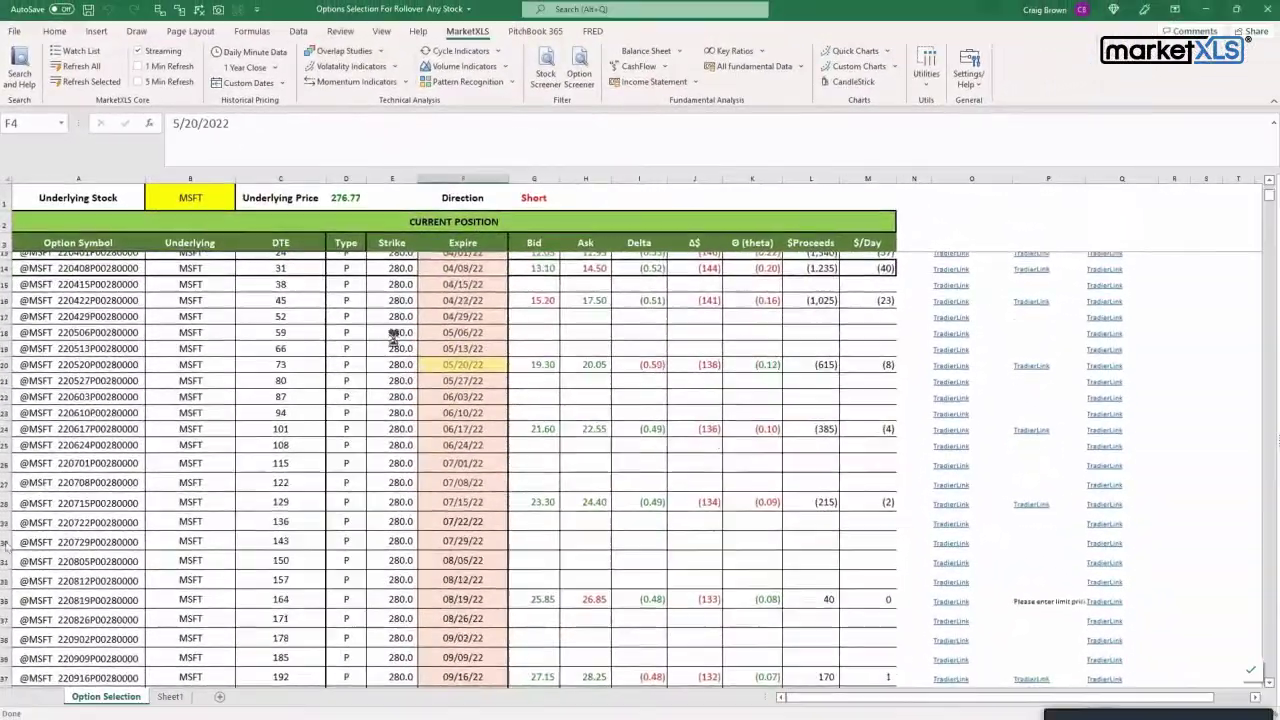
Examine the Roll Over Target strike in E7 and look through the list of rollover candidates by expiry
scroll(374, 330, "down", 3)
scroll(374, 330, "up", 4)
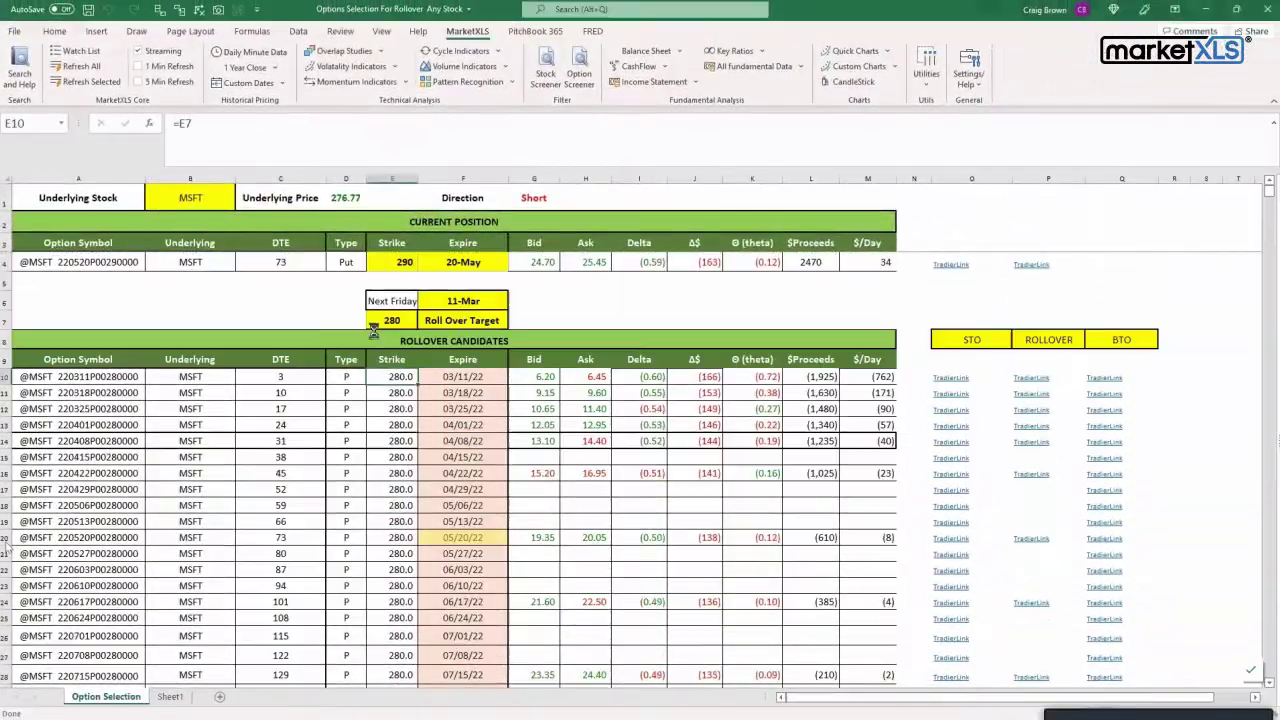
left_click(384, 318)
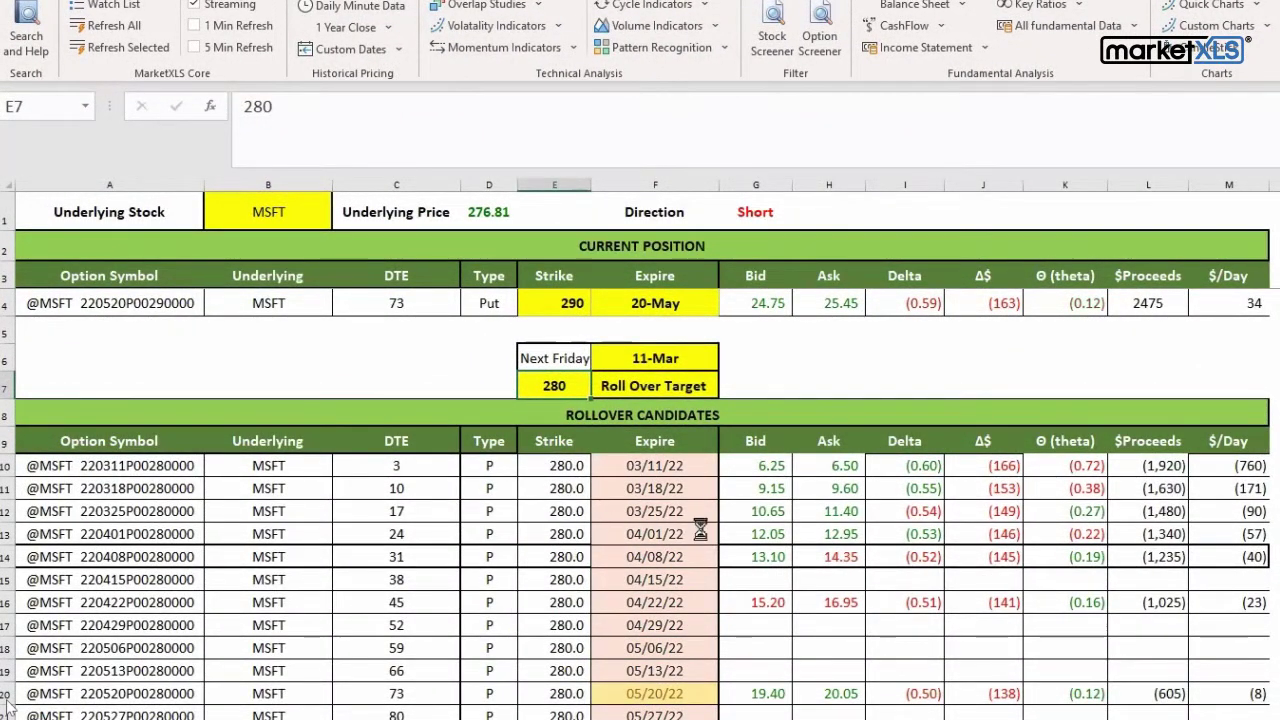
scroll(700, 532, "down", 2)
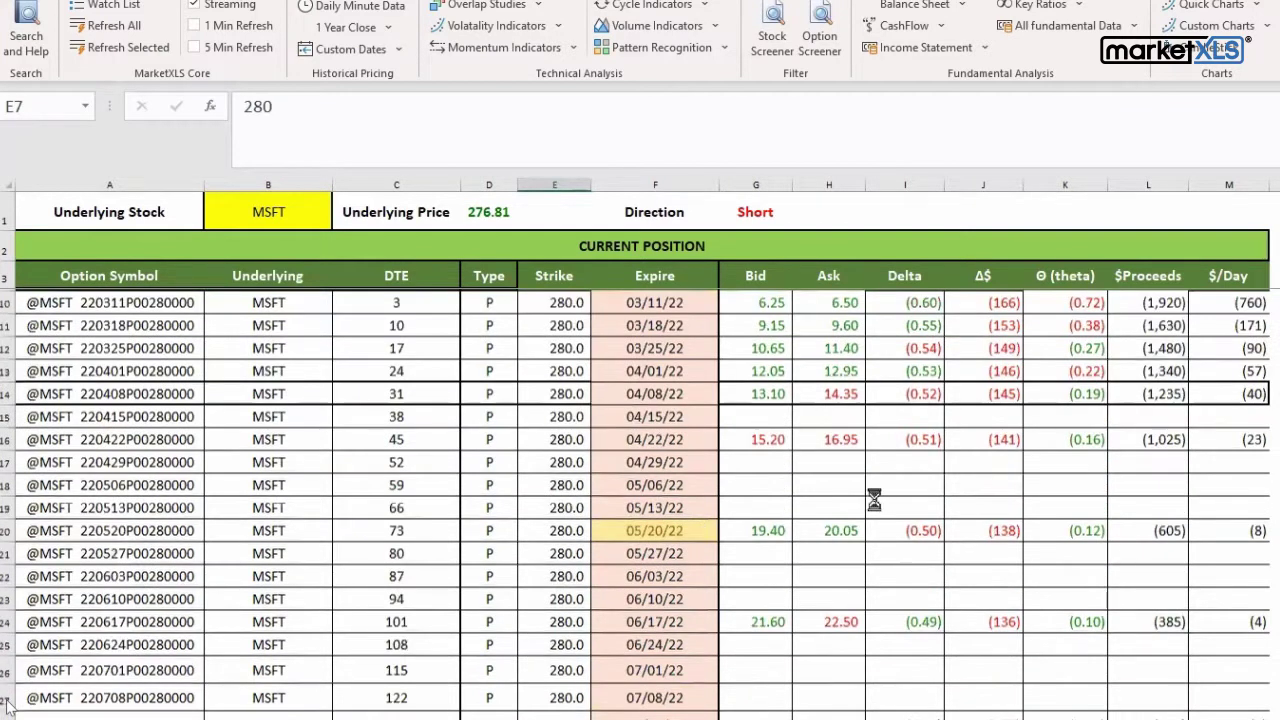
scroll(853, 416, "down", 1)
scroll(766, 449, "down", 5)
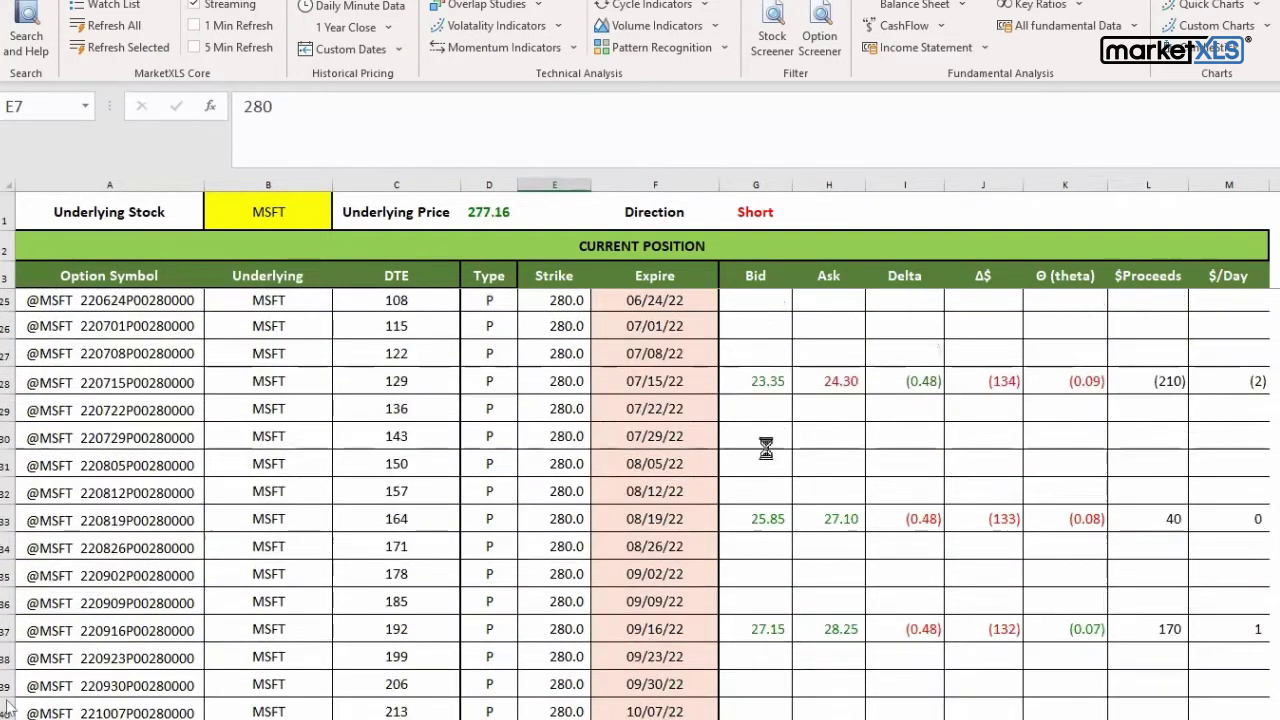
scroll(1057, 445, "up", 7)
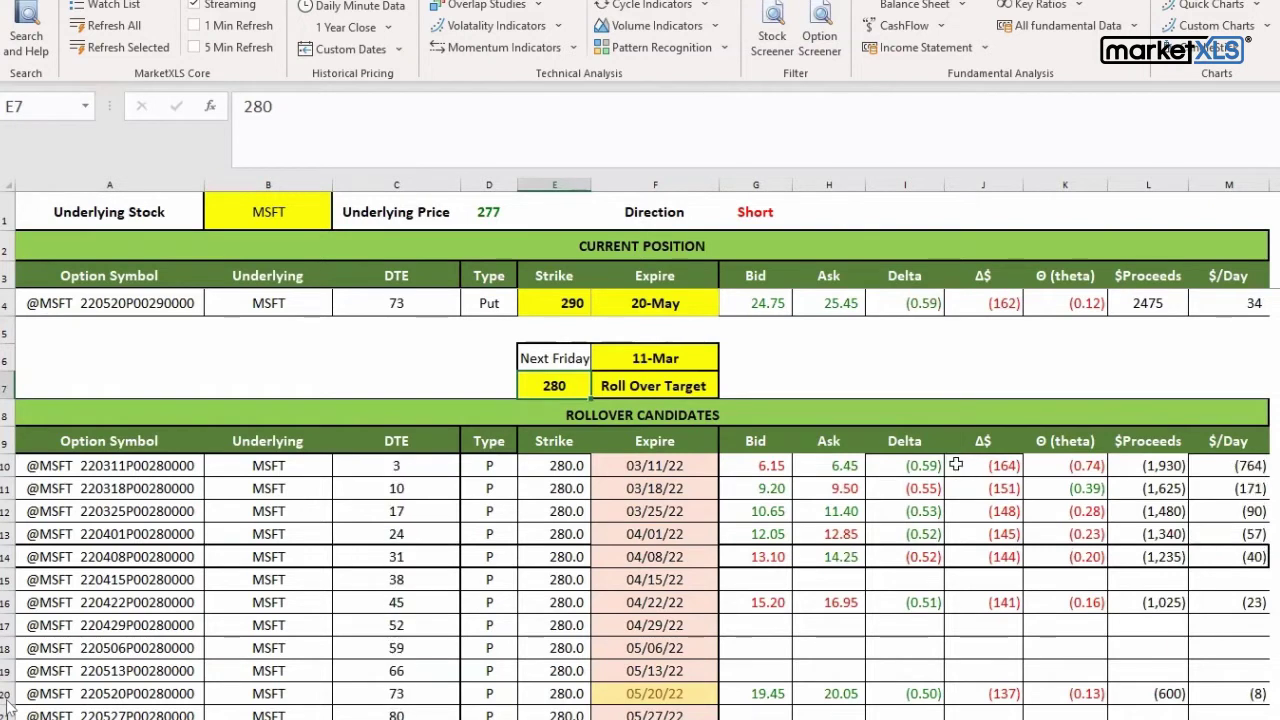
Examine the Bid and Ask columns, the $Proceeds and $/Day formulas of the first rollover candidate, and the DTE column
left_click(760, 443)
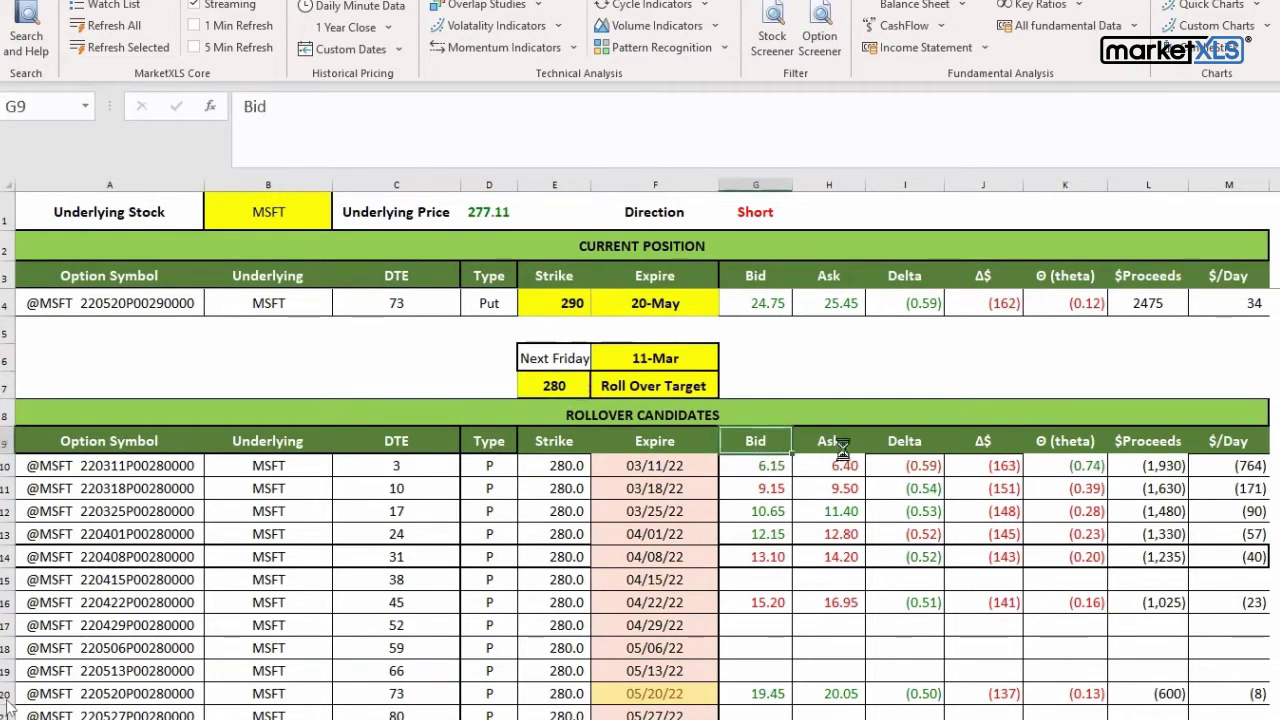
left_click(838, 440)
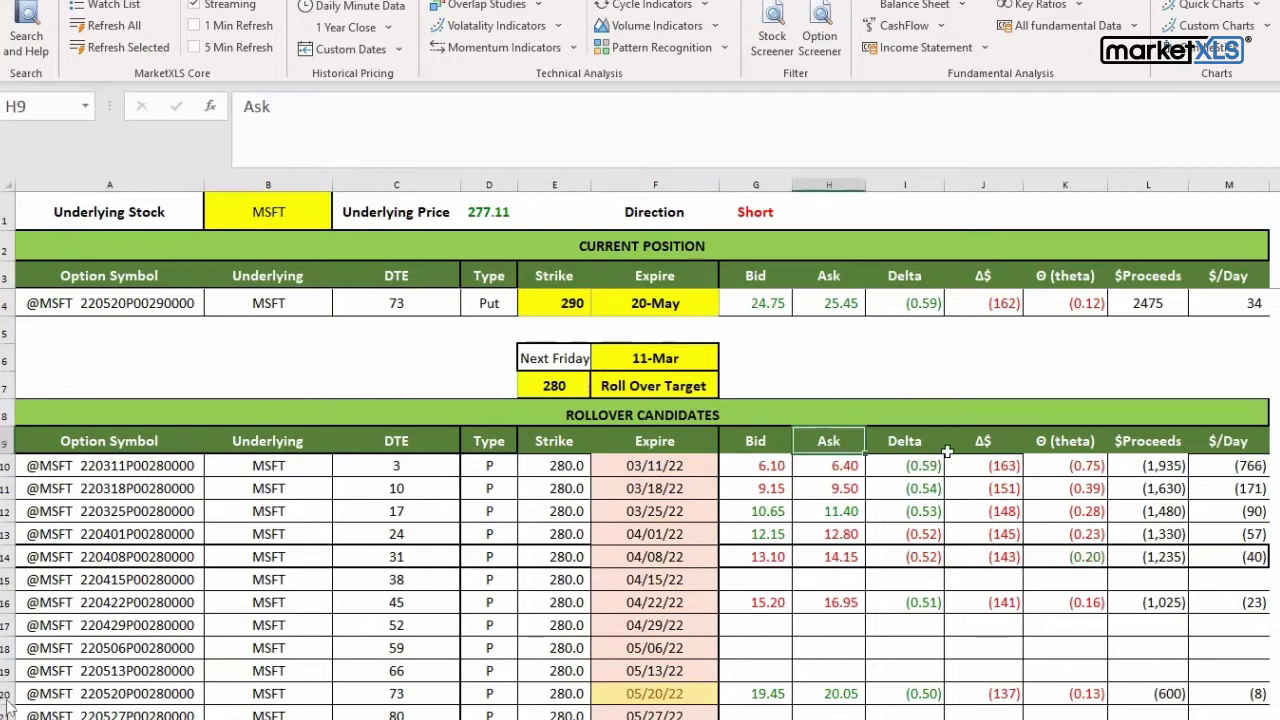
left_click(1158, 447)
left_click(1162, 468)
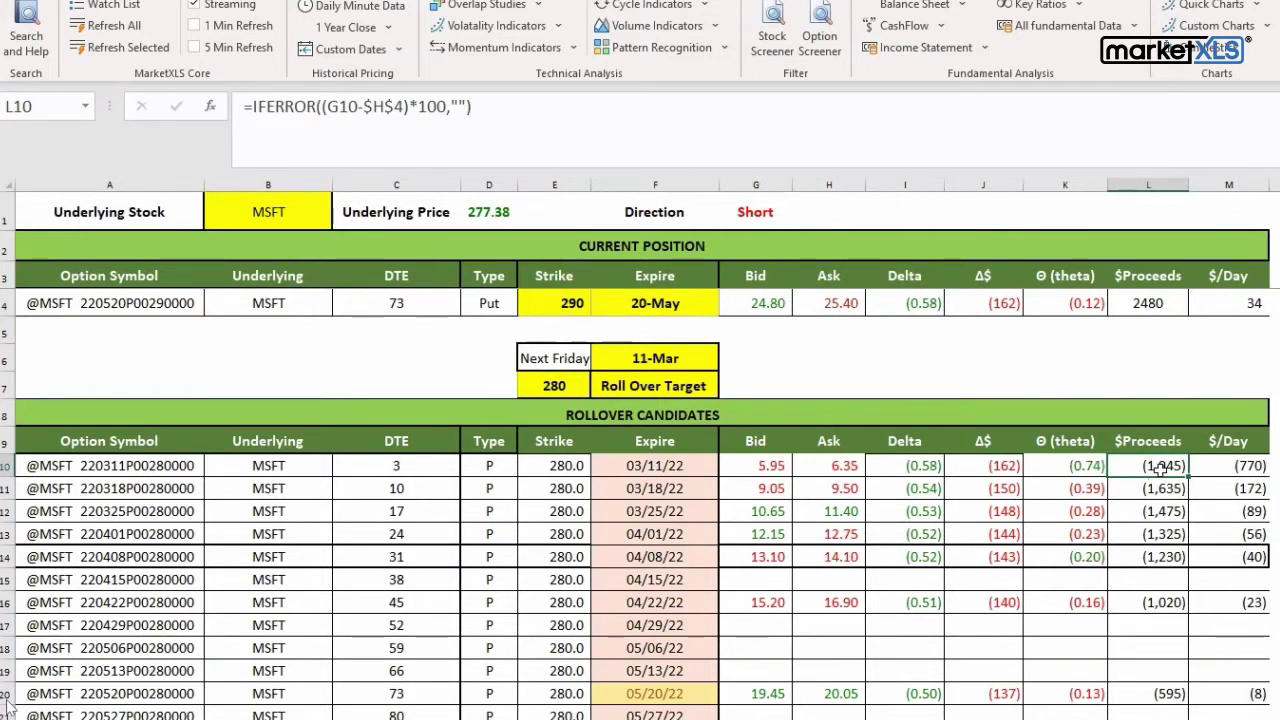
left_click(1248, 466)
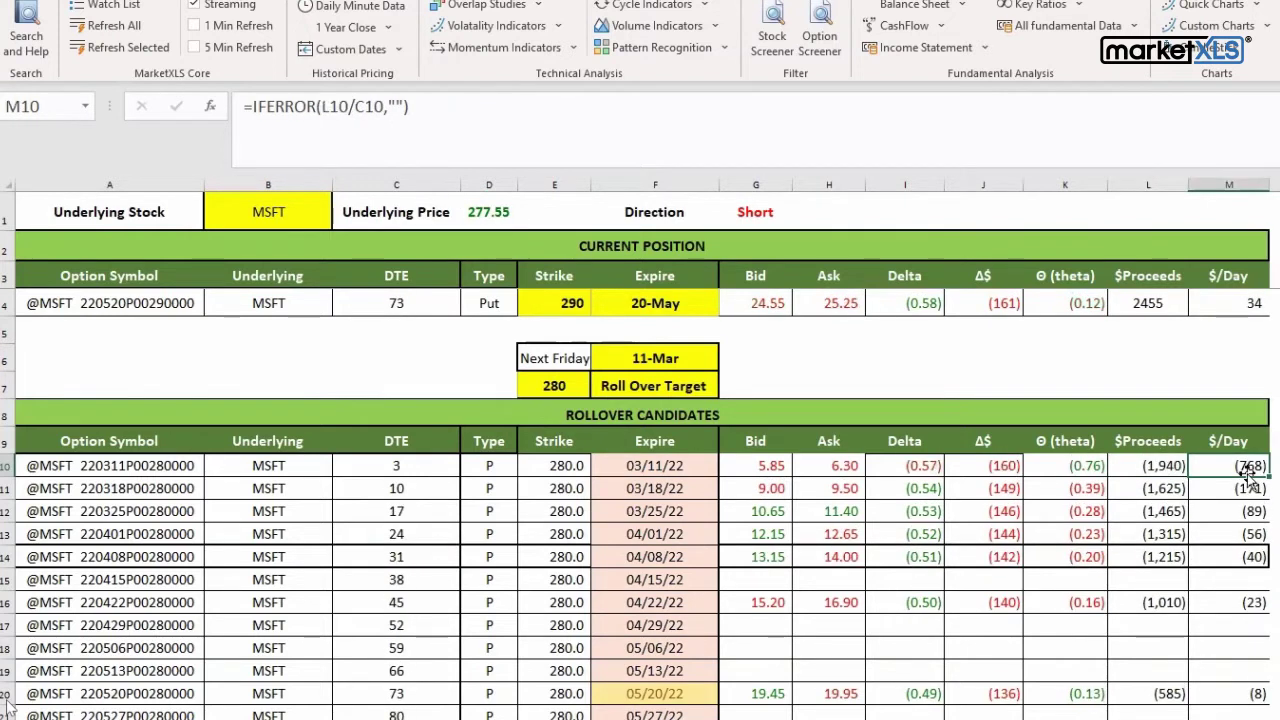
left_click(400, 466)
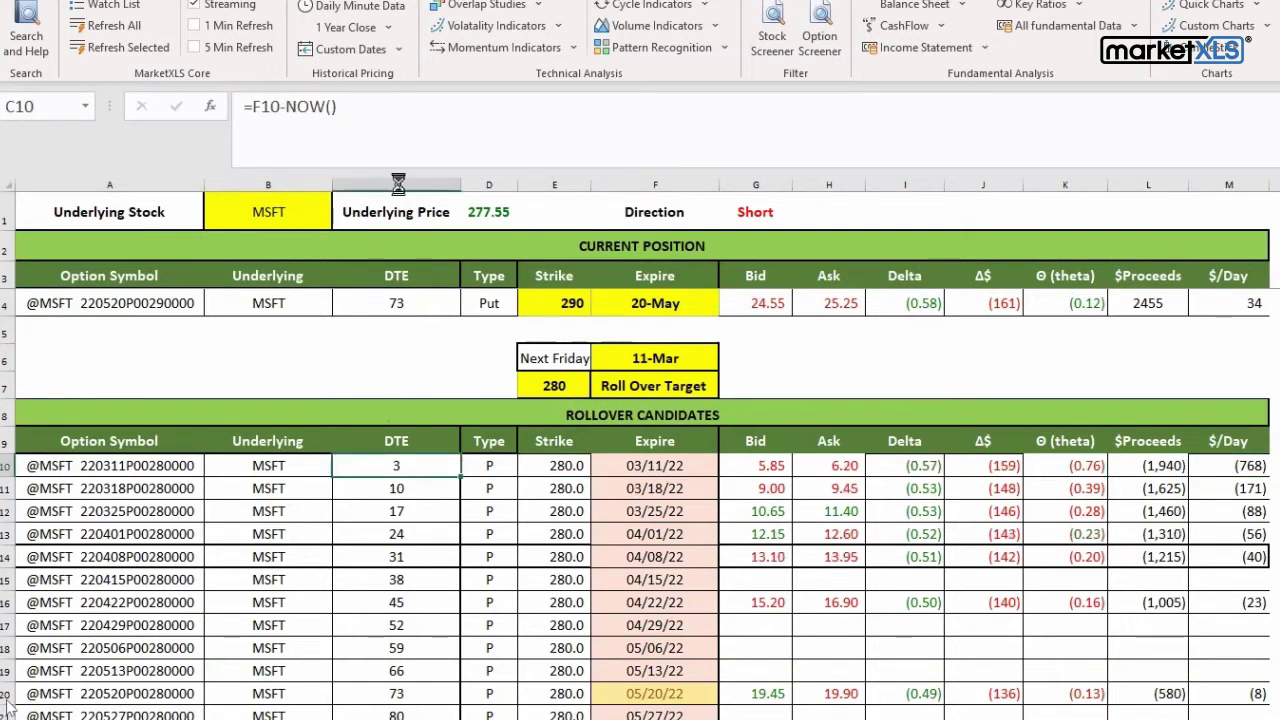
left_click(398, 185)
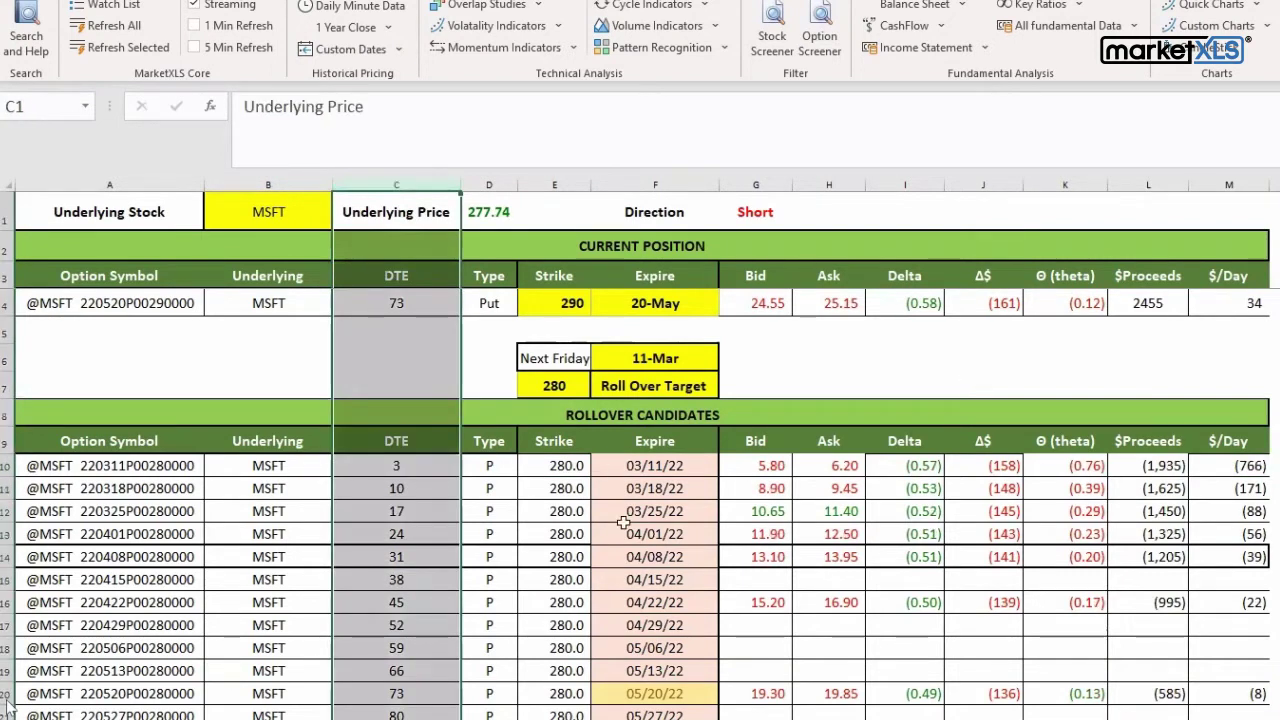
left_click(970, 380)
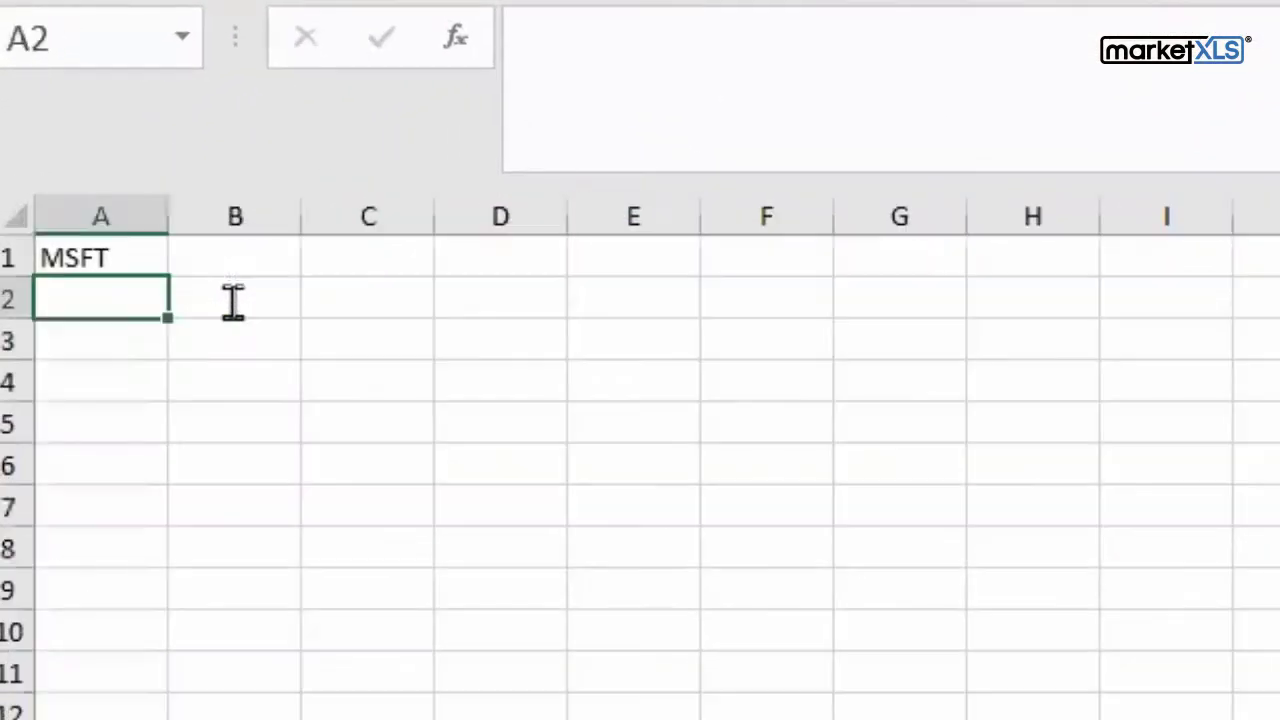
On Sheet1, enter the formula =QM_GetOptionChain(A1) in cell B2 to retrieve the MSFT option chain
left_click(233, 302)
type("=GETOPTI")
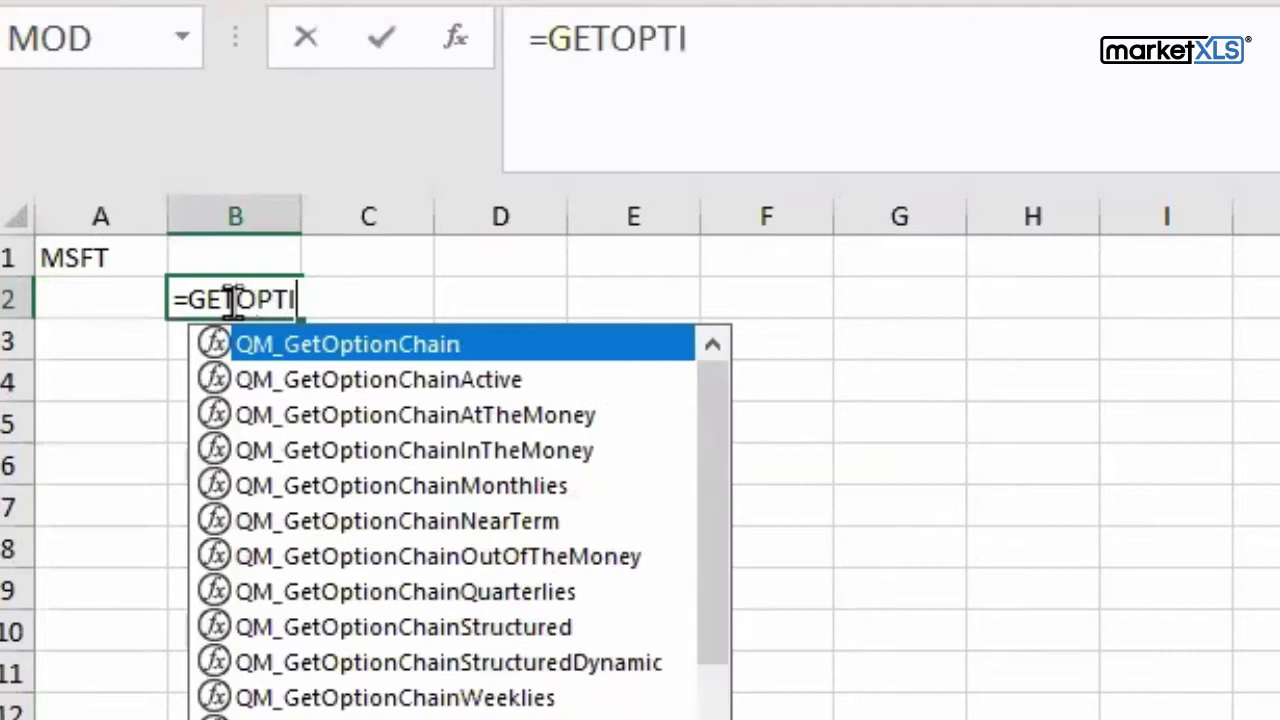
key("Tab")
key("Up")
key("Left")
type(")")
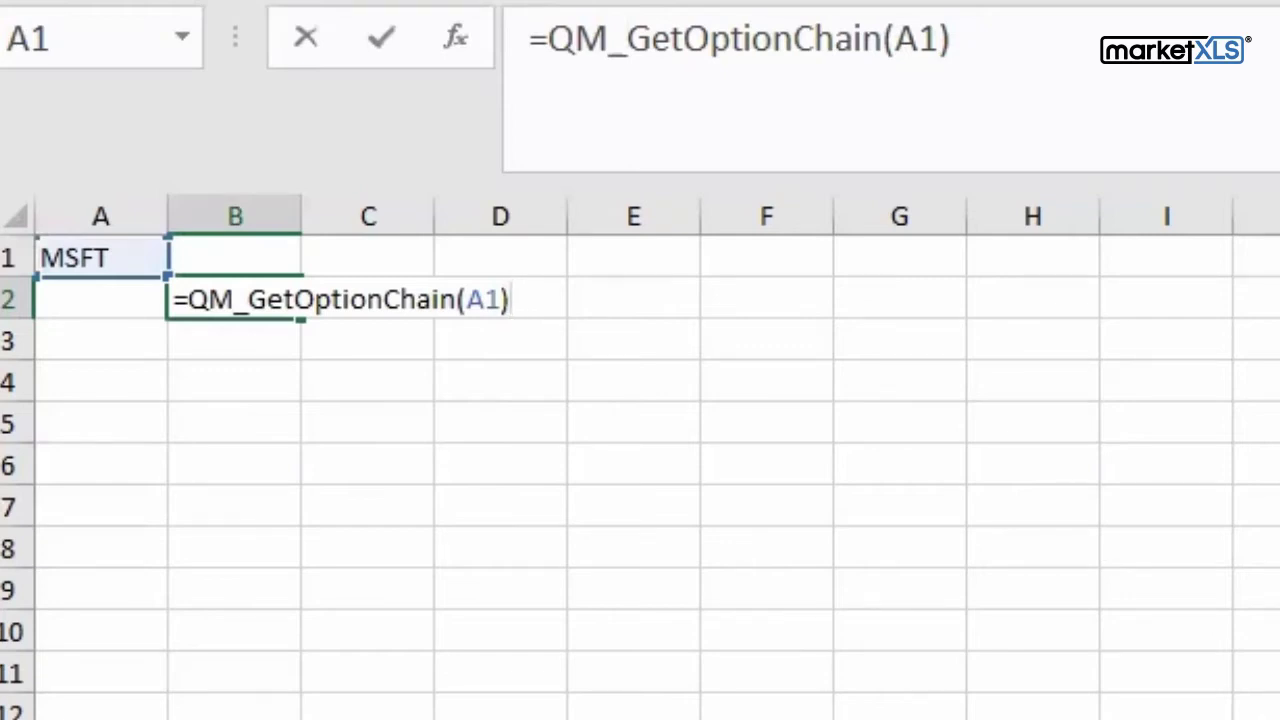
key("Return")
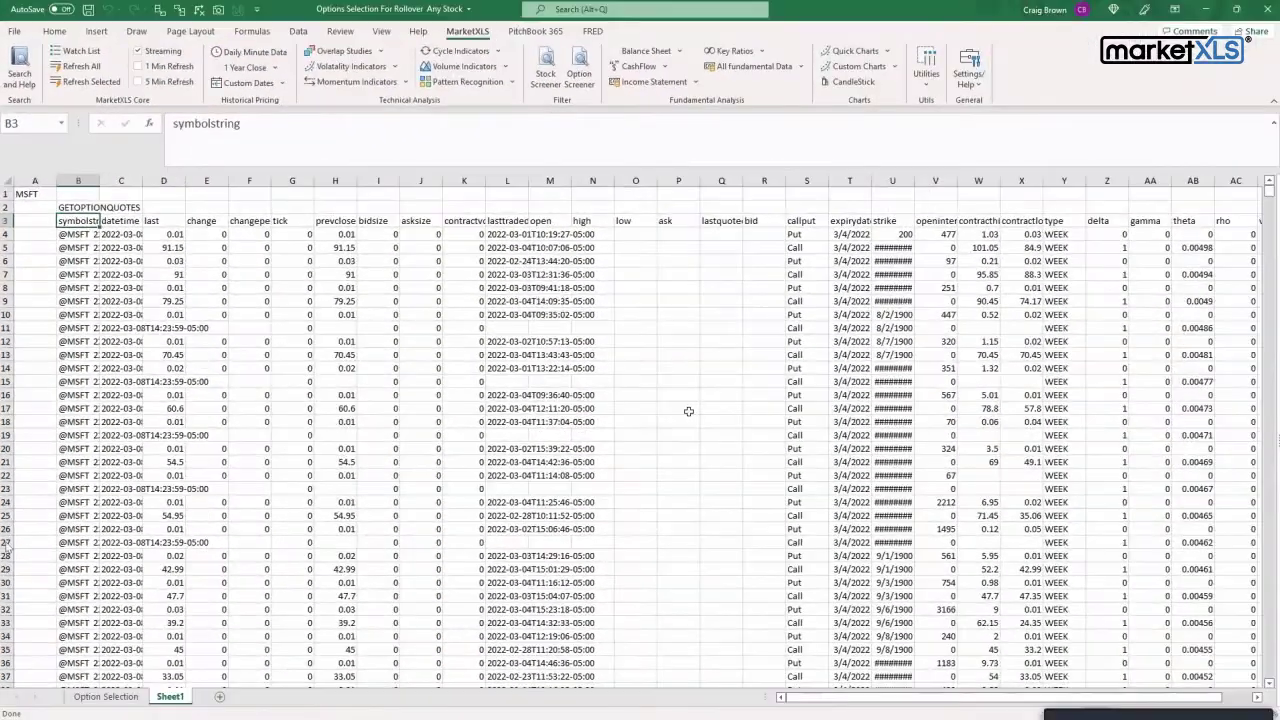
Select the option chain's header row from symbolstring through impvol to review the fields returned
scroll(1143, 576, "right", 2)
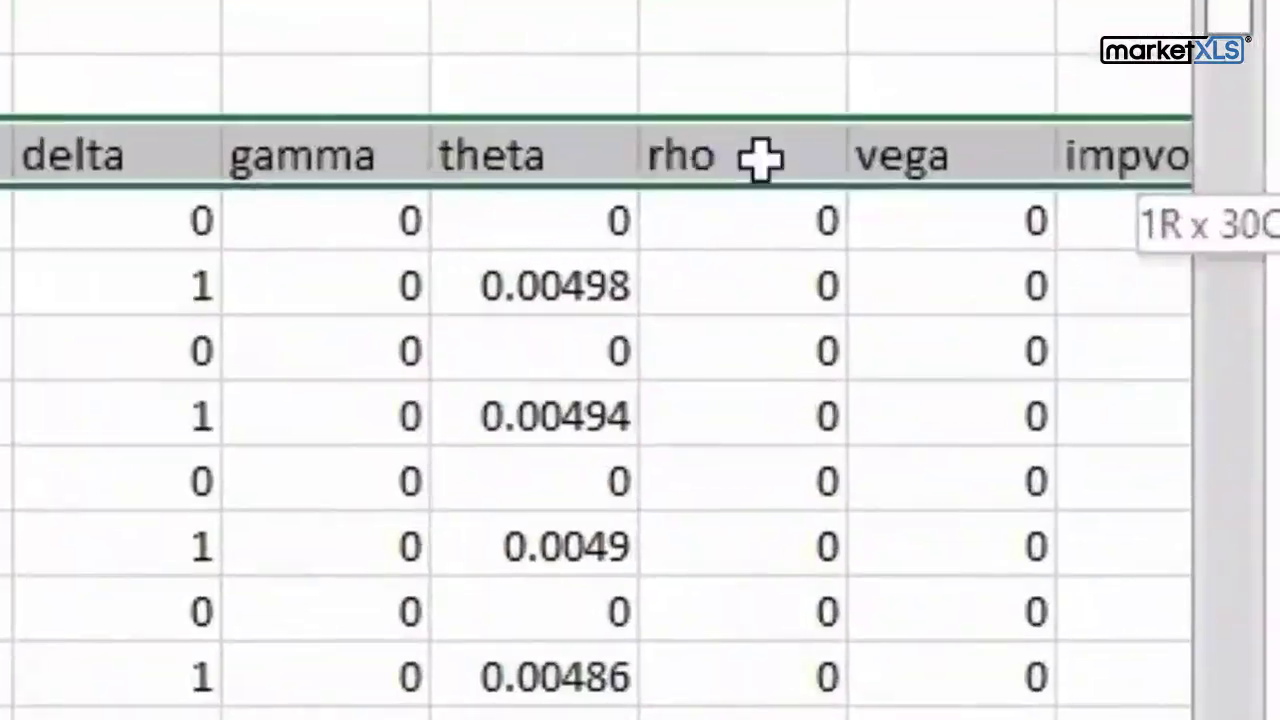
scroll(780, 152, "right", 1)
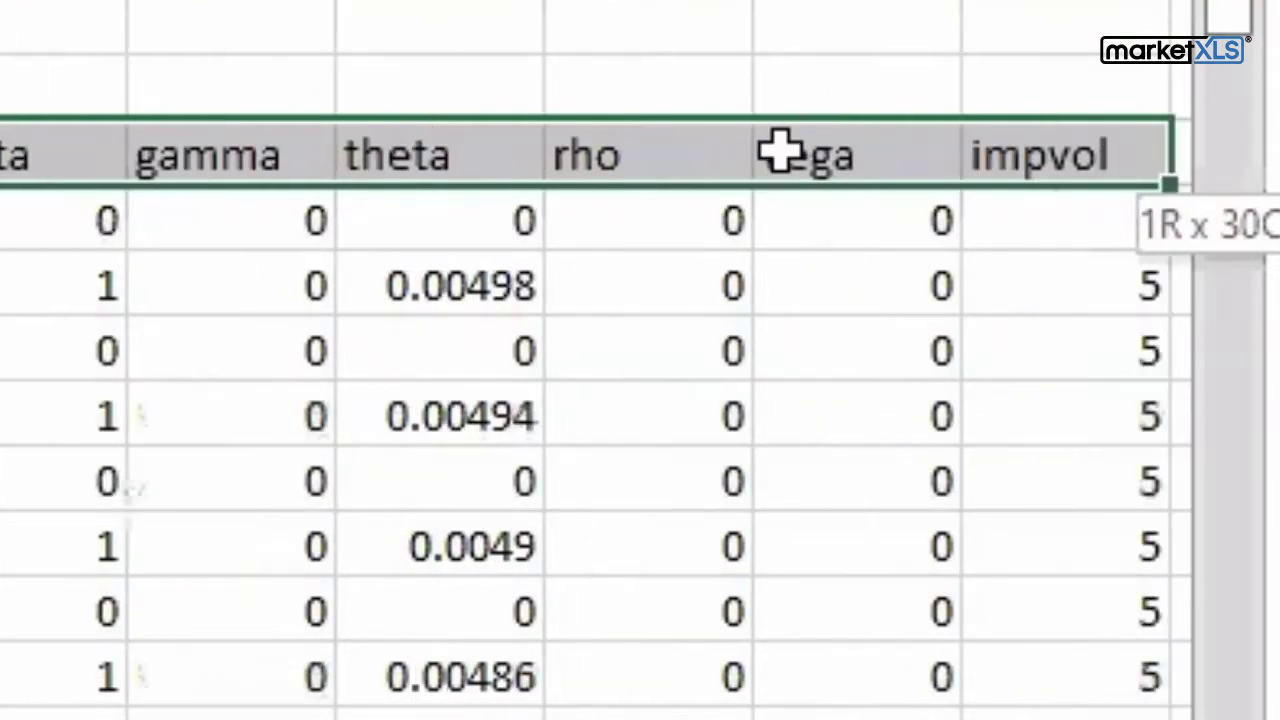
left_click_drag(780, 152, 780, 152)
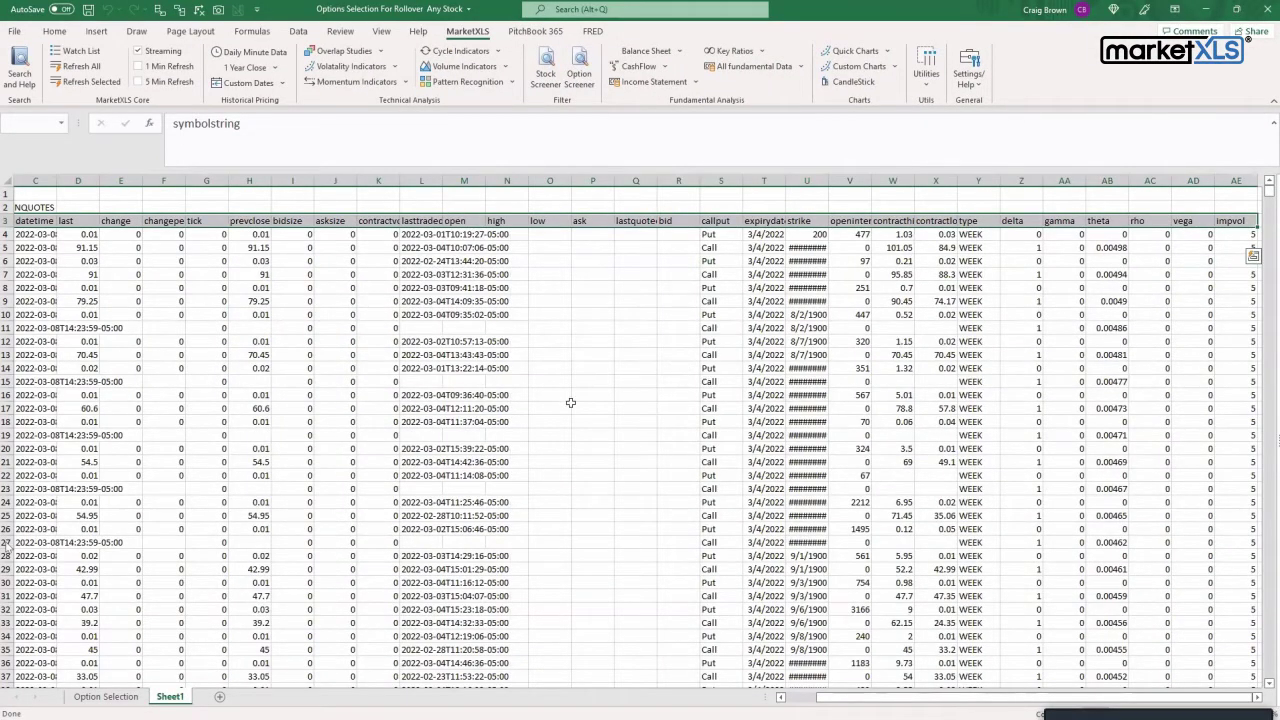
Return to the Option Selection sheet and examine the streaming Delta formula and neighbouring columns of the first rollover candidate
key("ctrl+Page_Up")
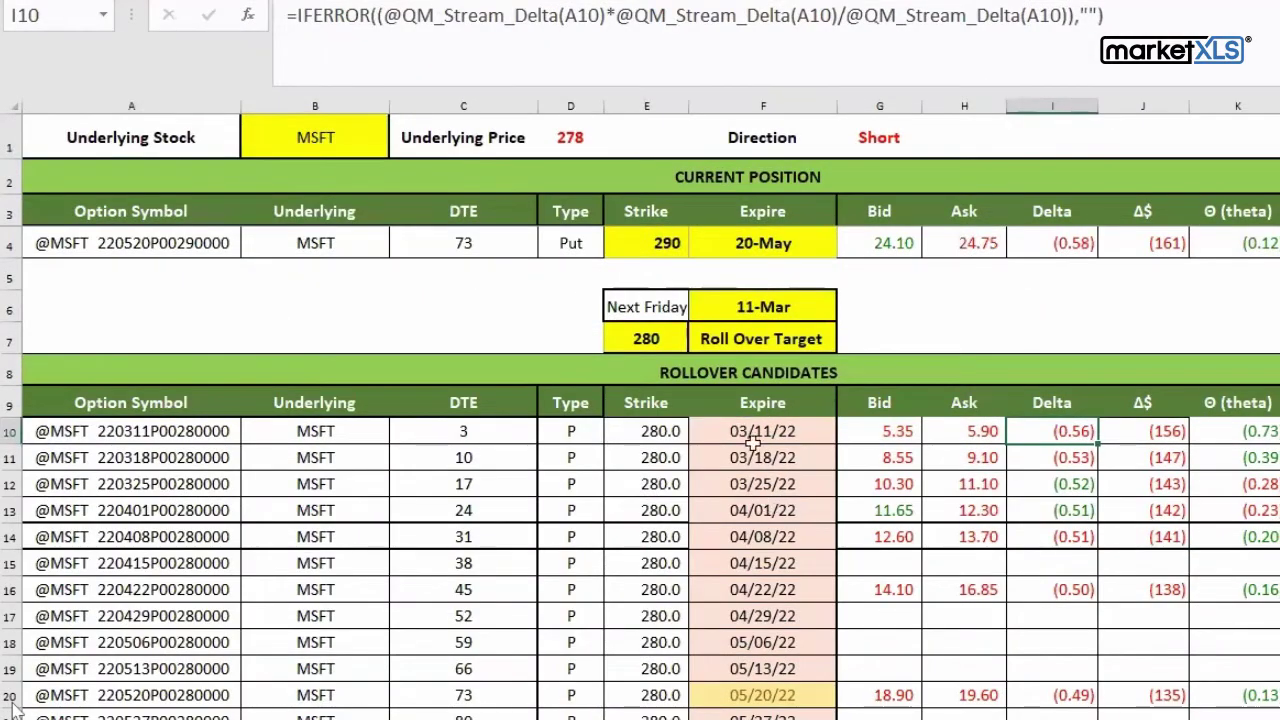
key("Right")
scroll(775, 550, "down", 2)
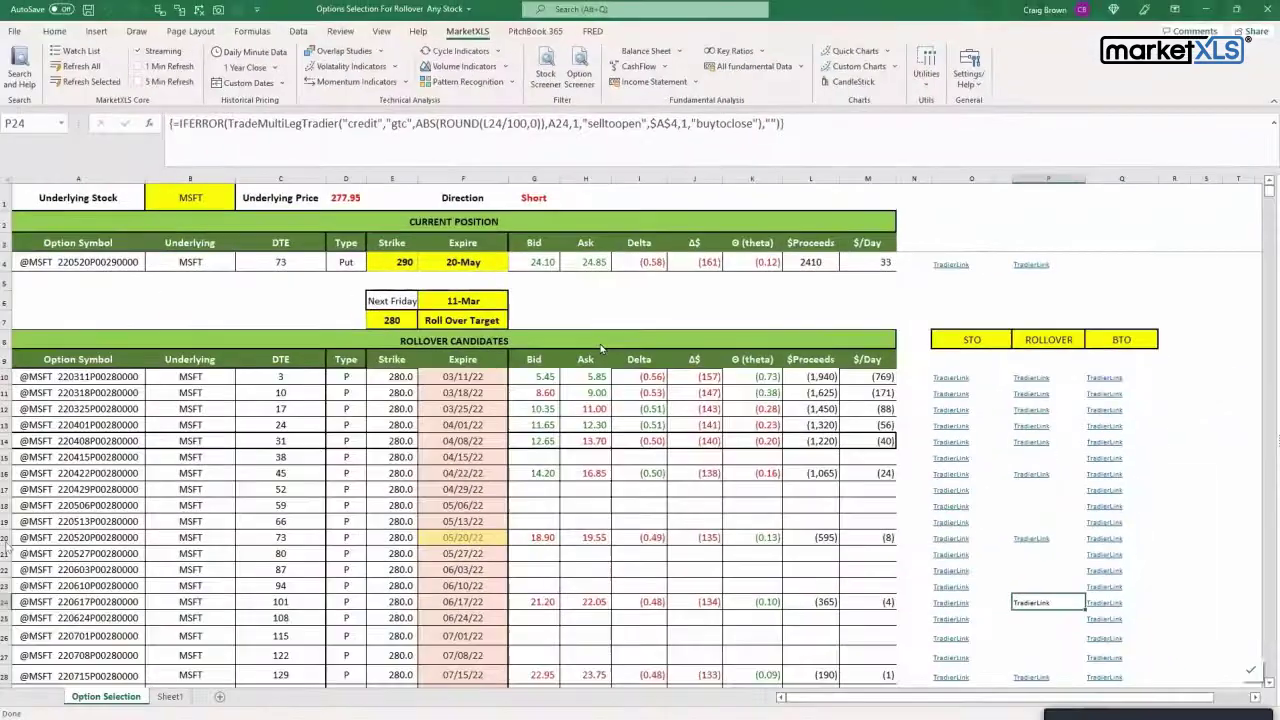
Open the current position's TradierLink to view its buy-to-close ticket on Tradier in Chrome, and return to the Excel workbook
left_click(830, 254)
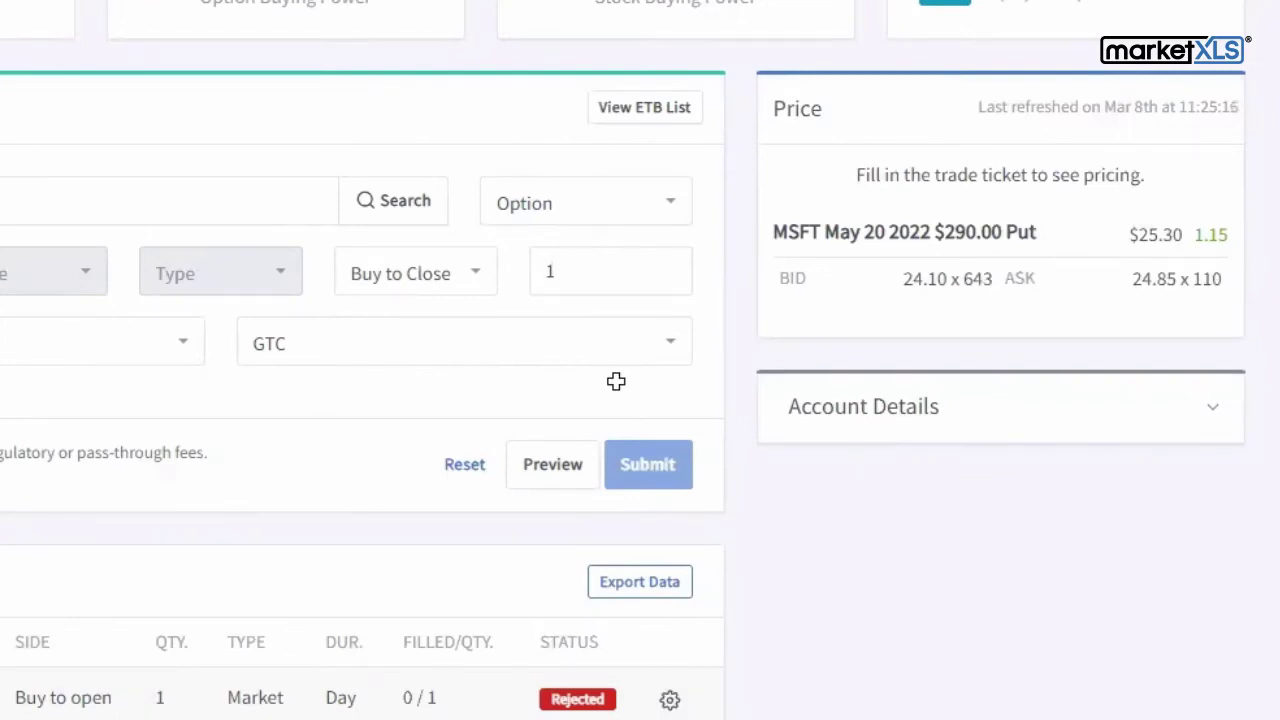
key("alt+Tab")
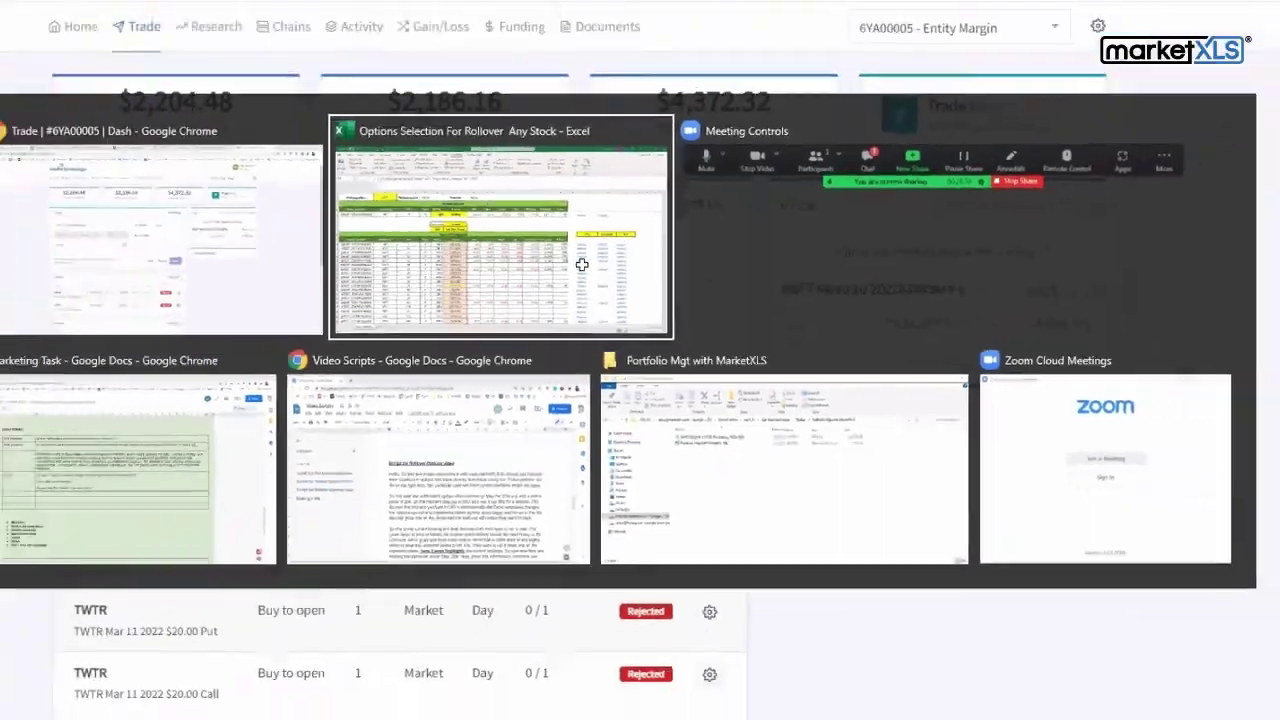
left_click(495, 200)
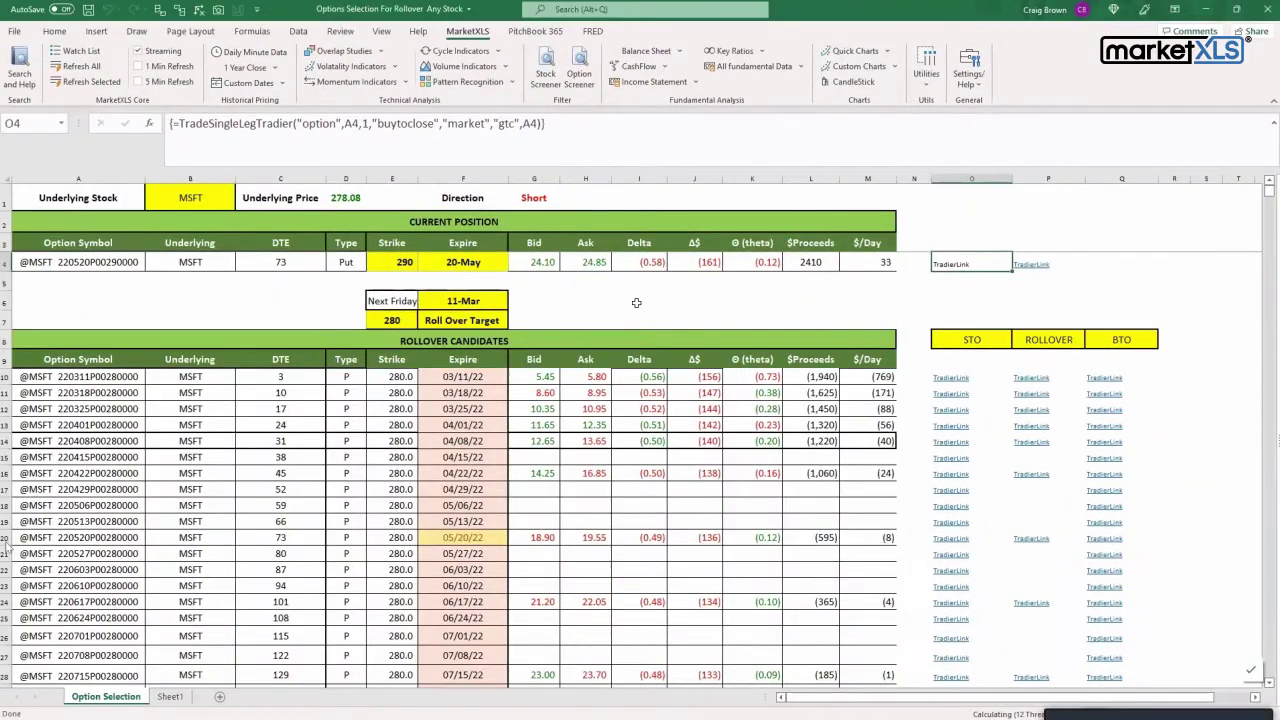